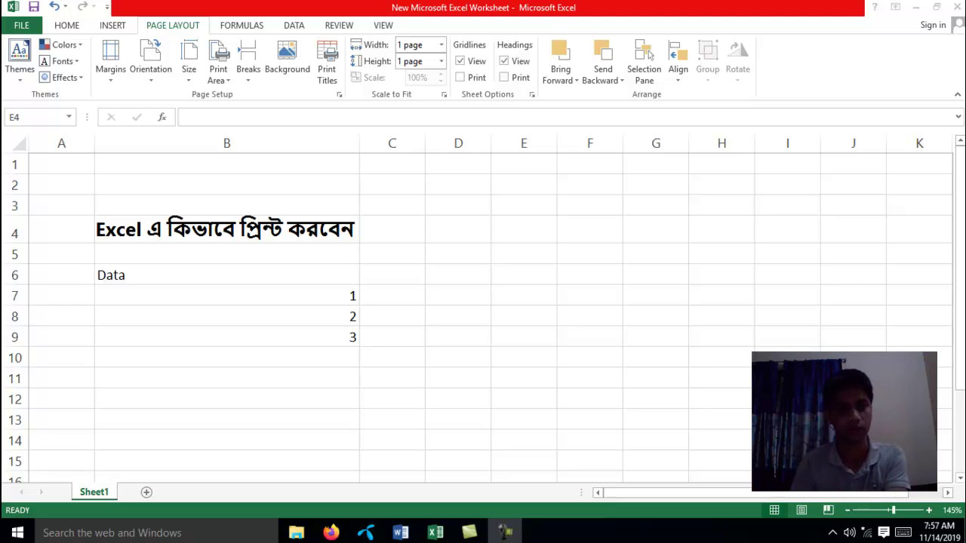
Step: Select cells A1 through F13, covering the Bengali title and the Data values
mouse_move(65, 169)
mouse_down()
mouse_move(511, 400)
mouse_move(572, 419)
mouse_up()
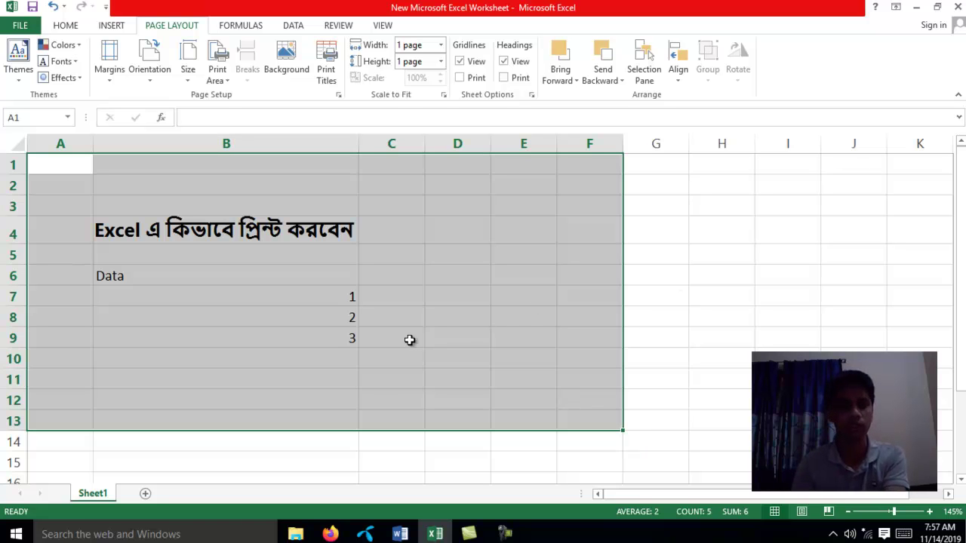
Step: Set the print area to A1:E14, then reselect cells A1:E12
click(61, 27)
drag(57, 165, 527, 430)
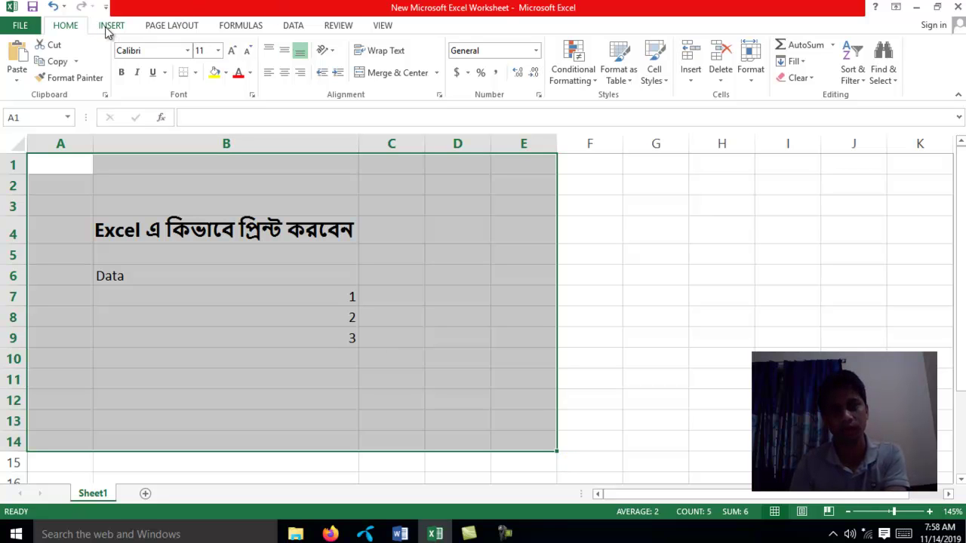
click(172, 26)
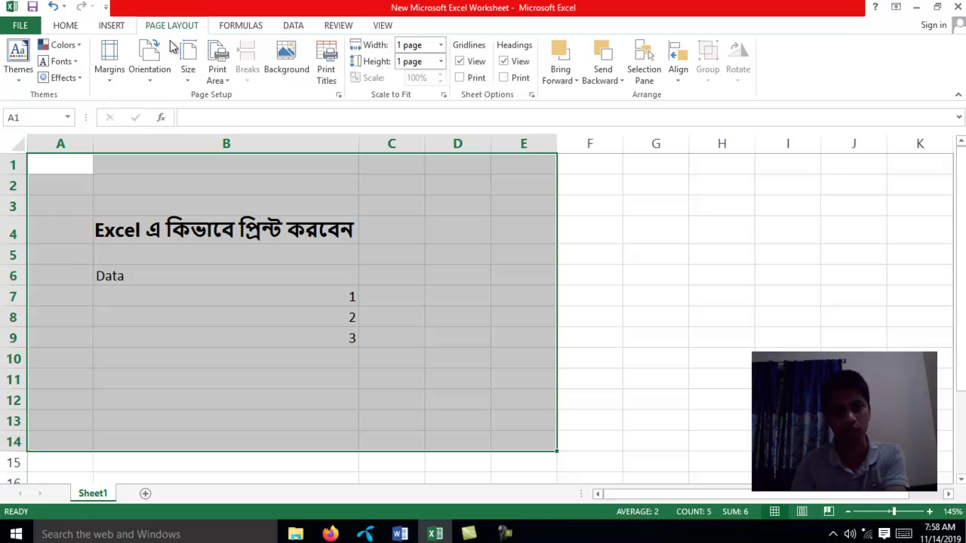
click(223, 58)
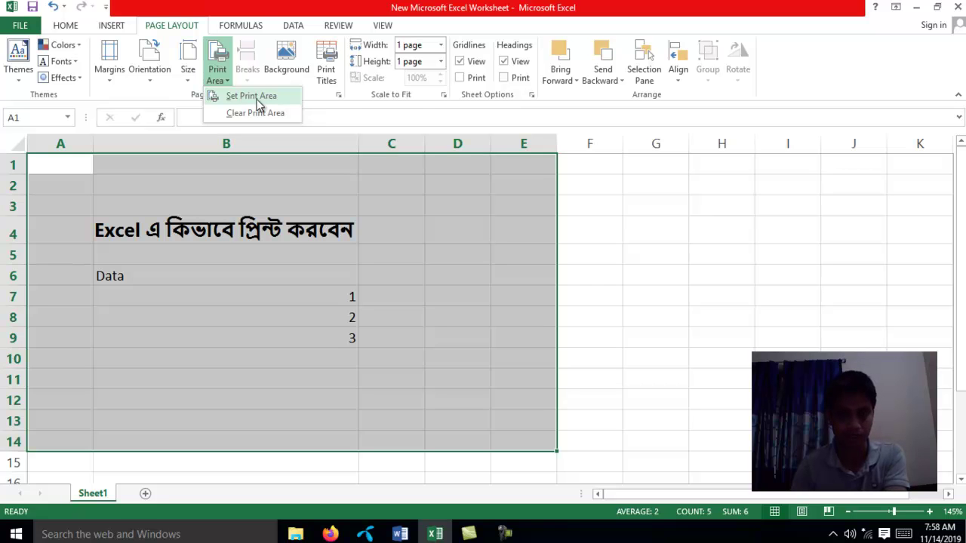
click(257, 99)
click(70, 169)
drag(70, 169, 548, 399)
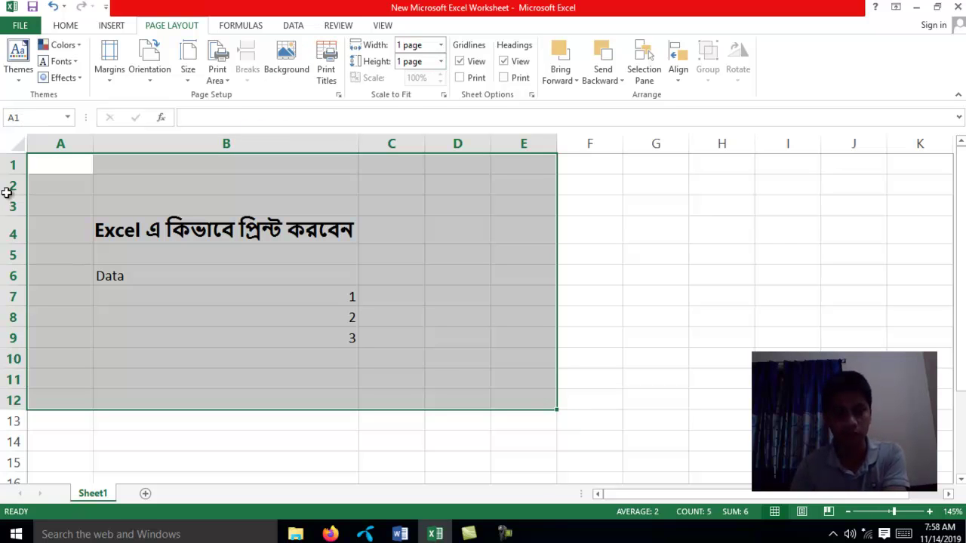
Step: Scale the printout to fit 1 page wide by 1 page tall
click(441, 46)
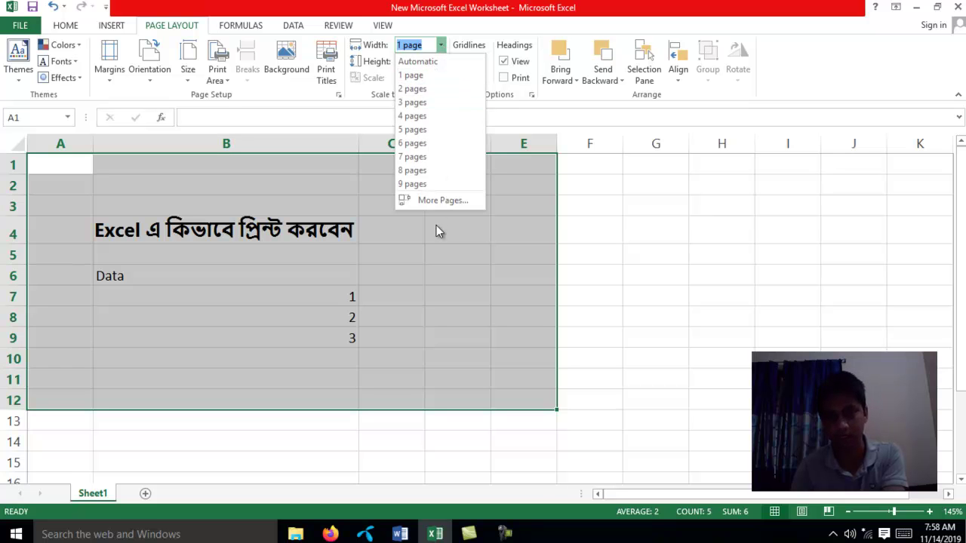
click(424, 76)
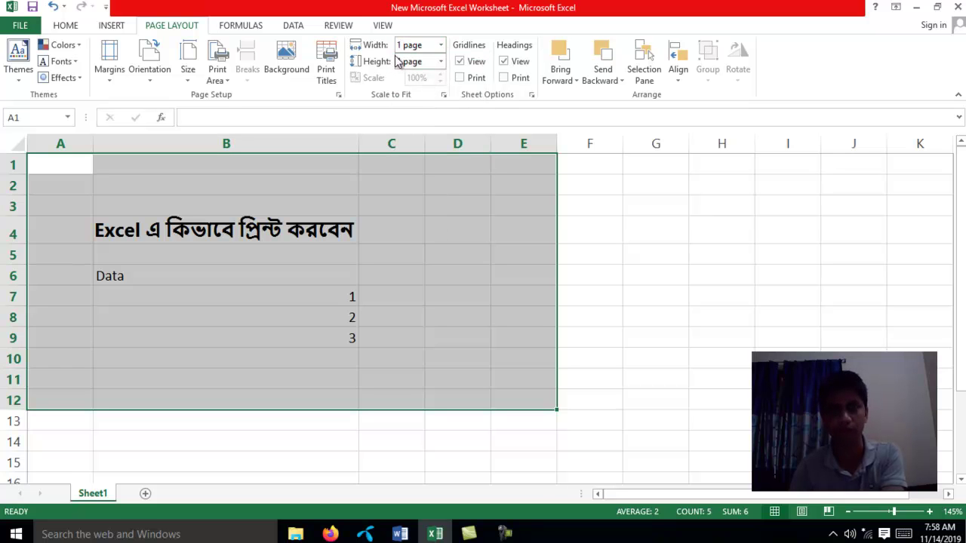
click(441, 62)
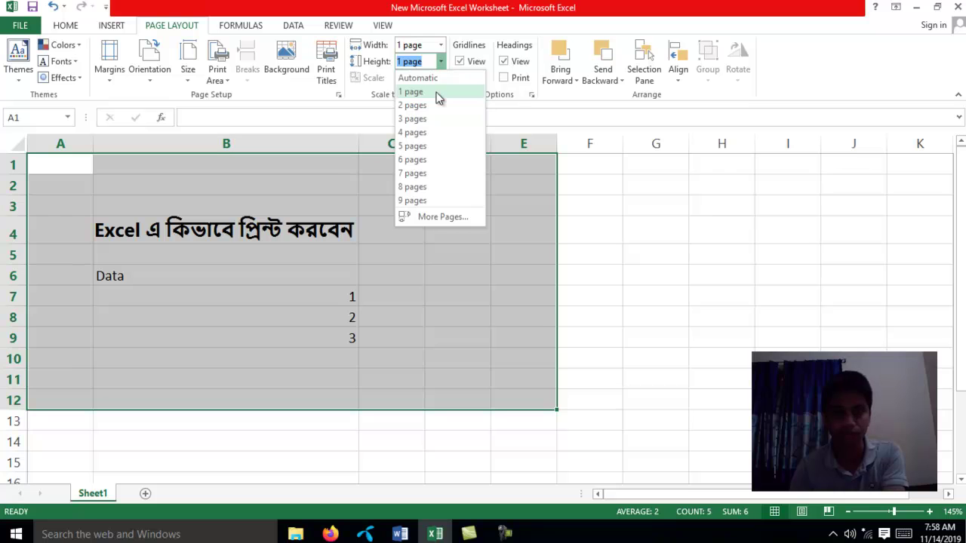
click(437, 92)
Step: Reset the page height scaling to Automatic and bring up the workbook's File Info page
click(340, 273)
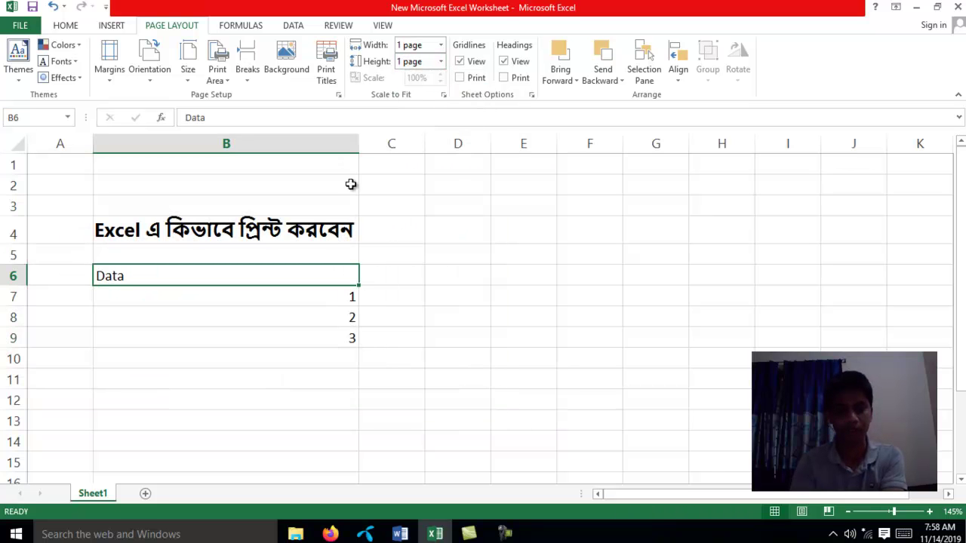
scroll(297, 271, down, 1)
scroll(315, 268, down, 11)
scroll(310, 264, down, 5)
scroll(315, 256, up, 13)
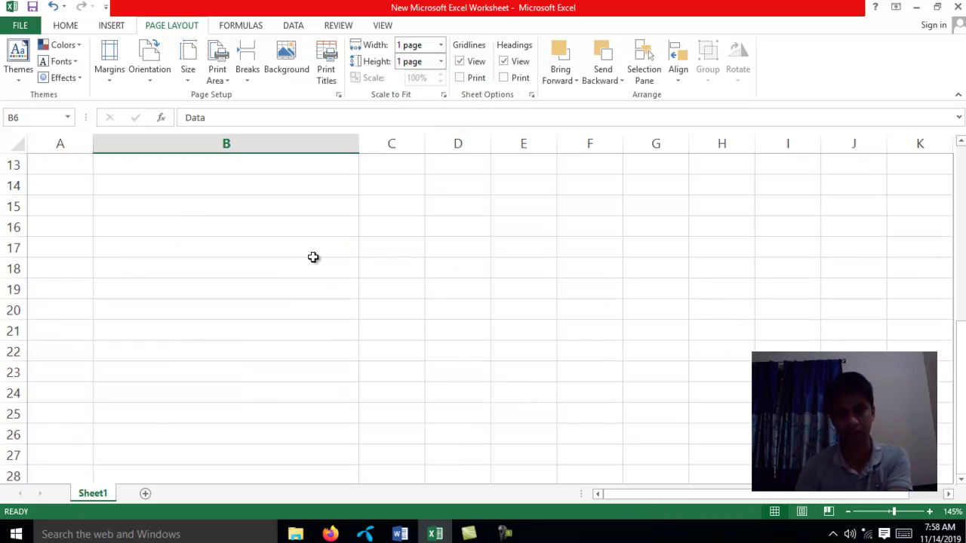
scroll(315, 250, up, 4)
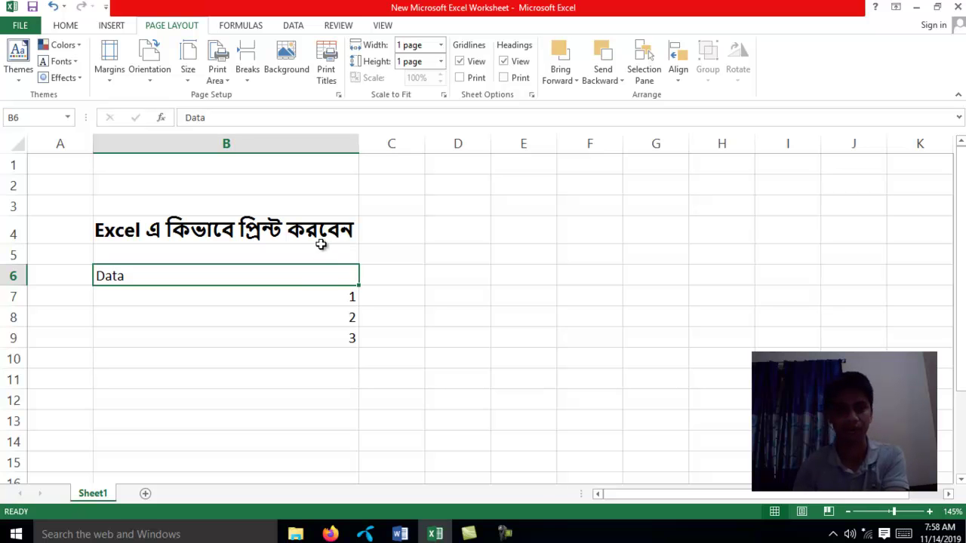
click(441, 67)
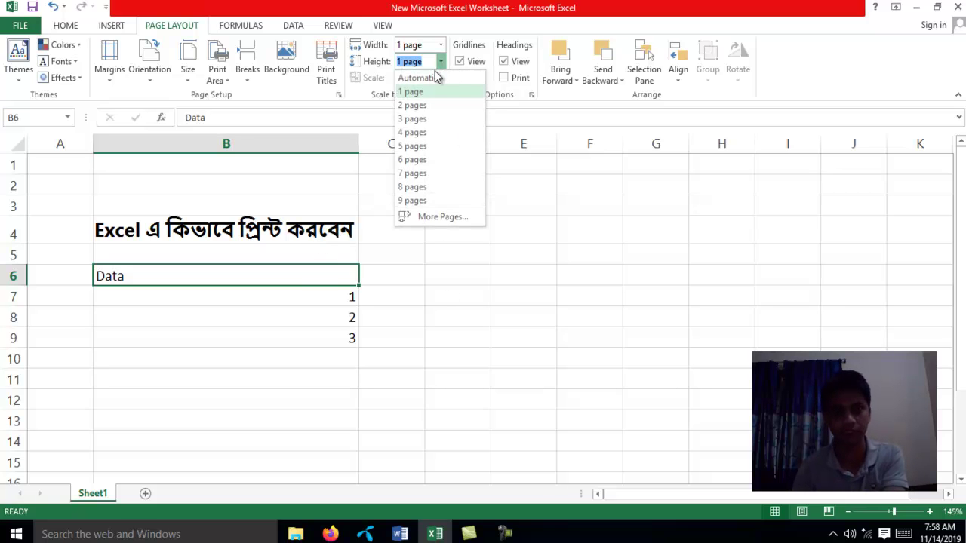
click(431, 77)
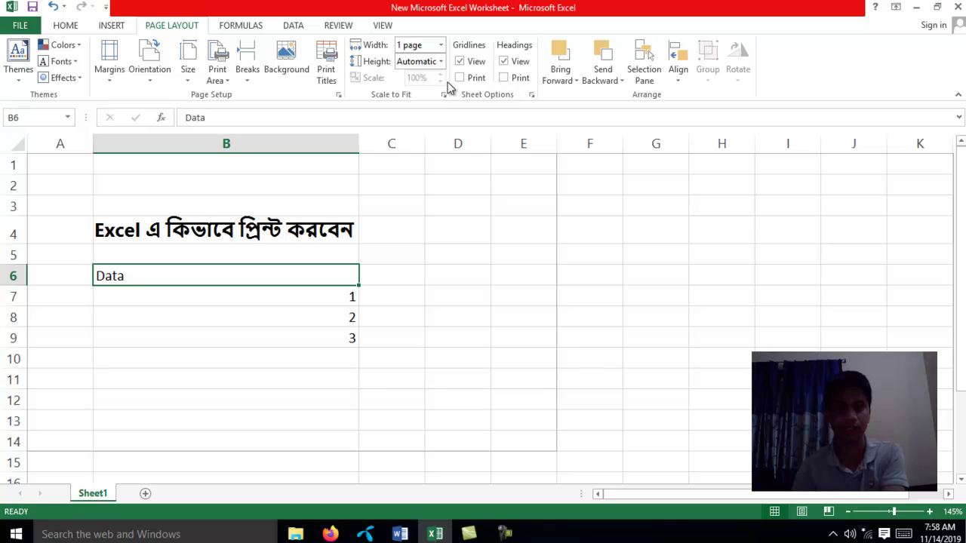
click(18, 26)
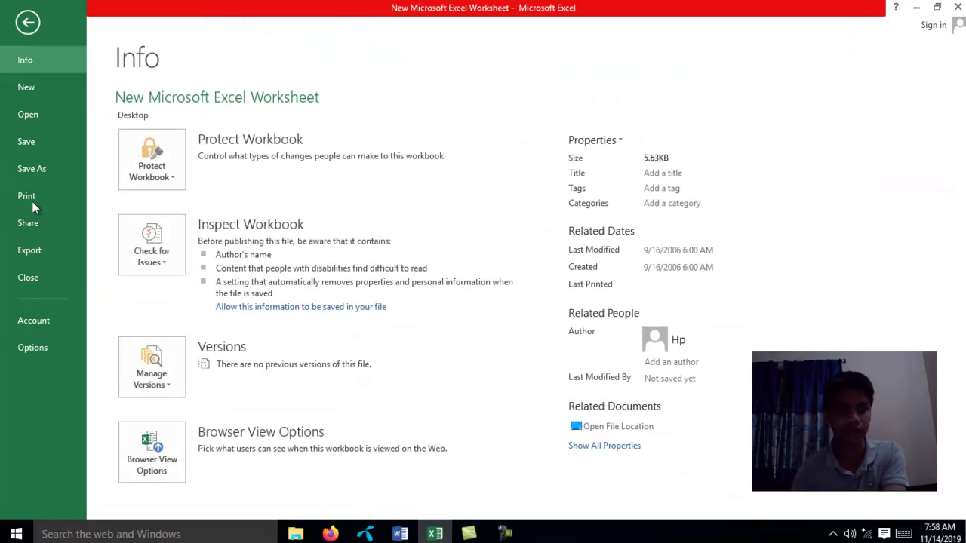
Step: Preview the sheet printing on a single landscape page, then return to the worksheet
click(31, 195)
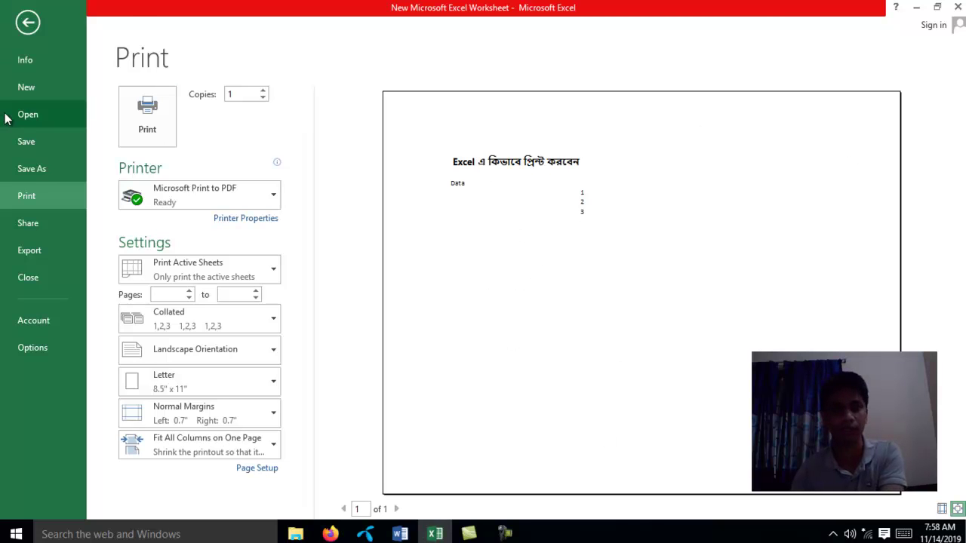
click(26, 27)
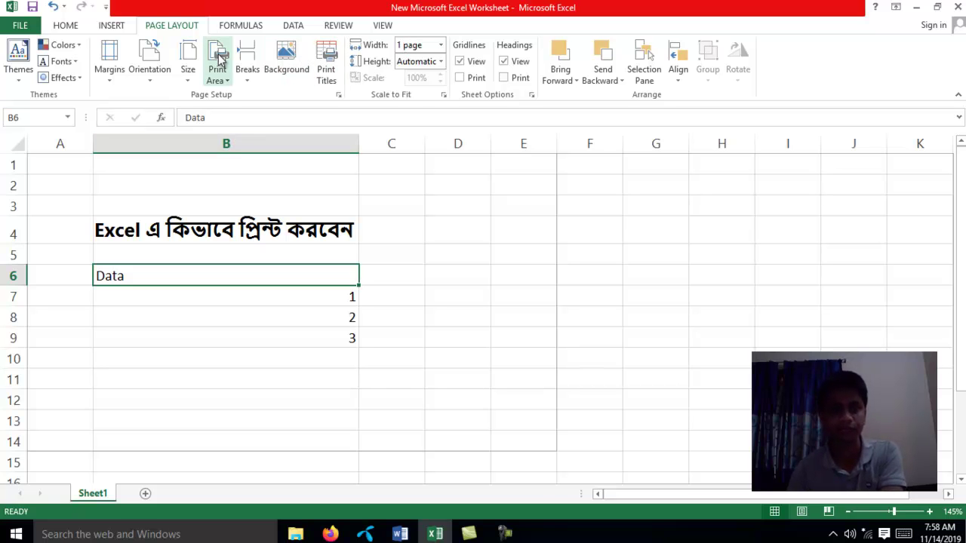
Step: Try portrait and landscape page orientation, settling on portrait
click(150, 59)
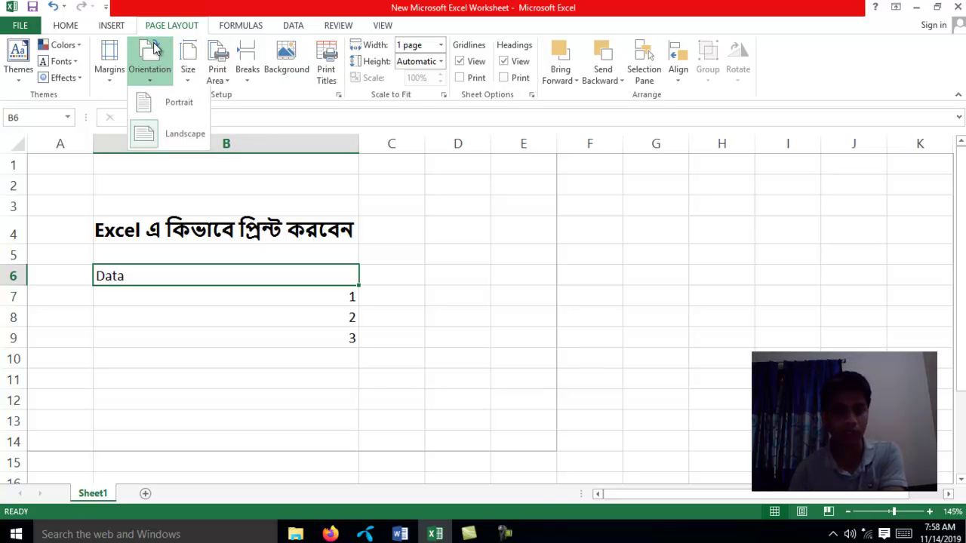
click(160, 111)
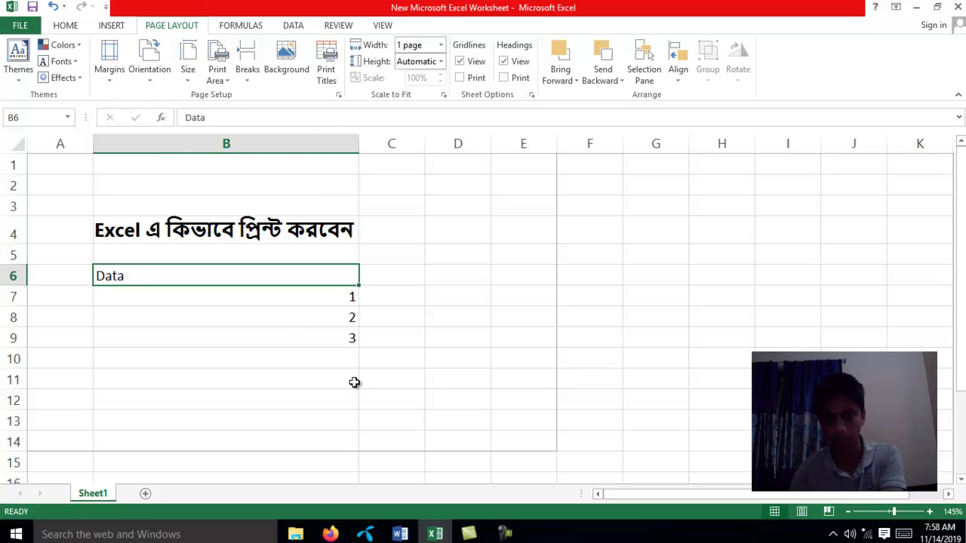
click(150, 58)
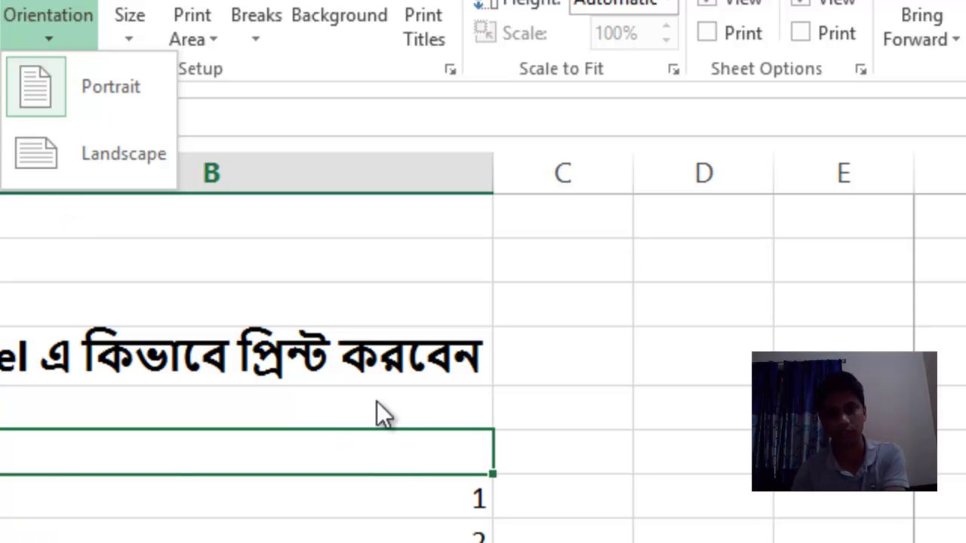
click(120, 145)
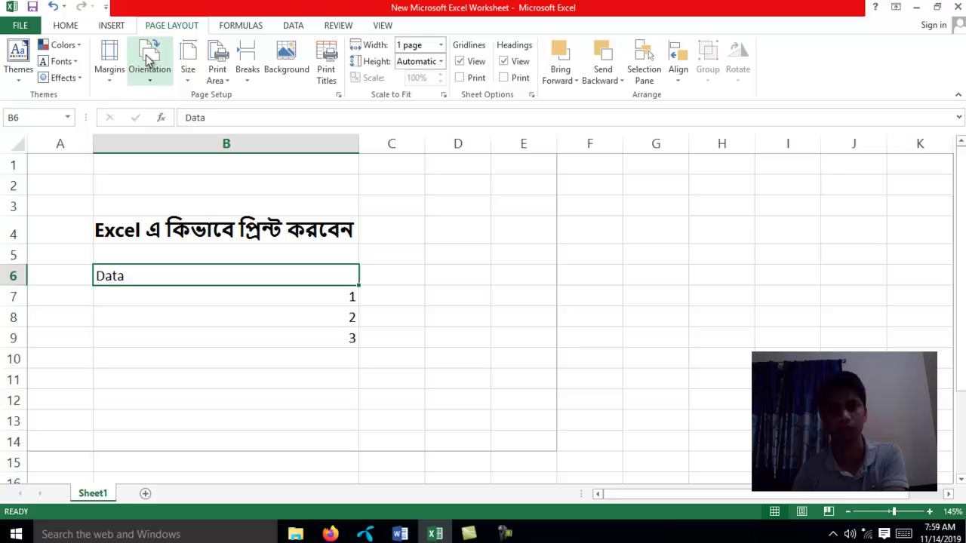
click(149, 60)
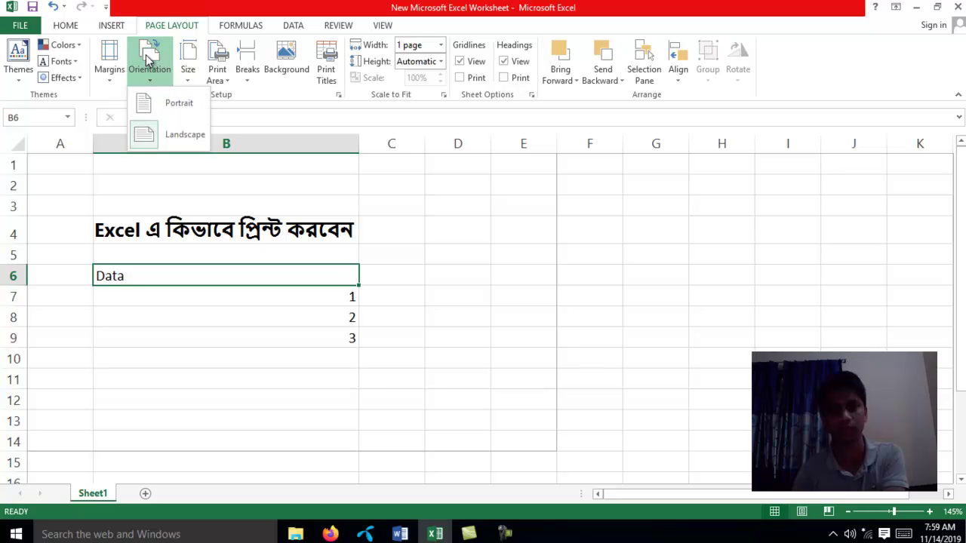
click(166, 100)
click(192, 45)
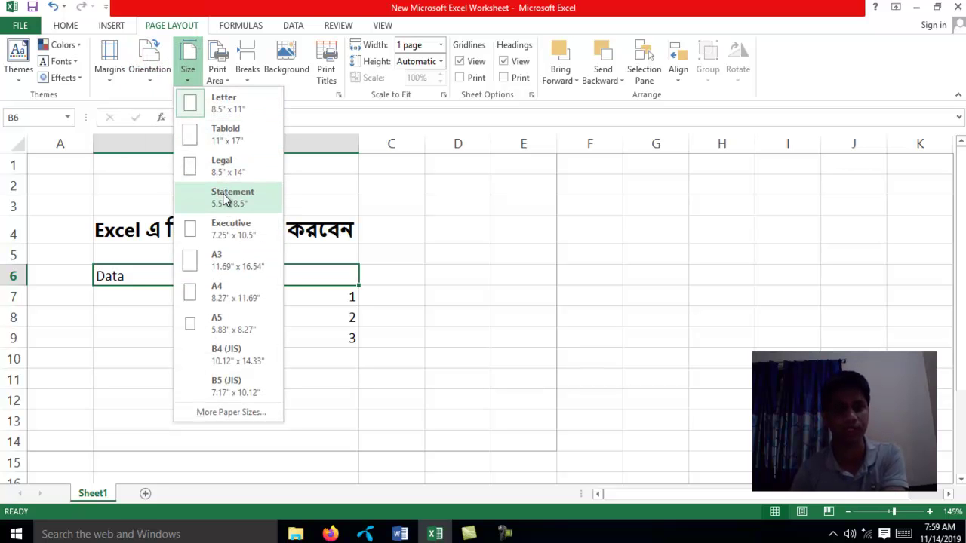
Step: Change the paper size, choosing A4 and then another size from the list
click(235, 292)
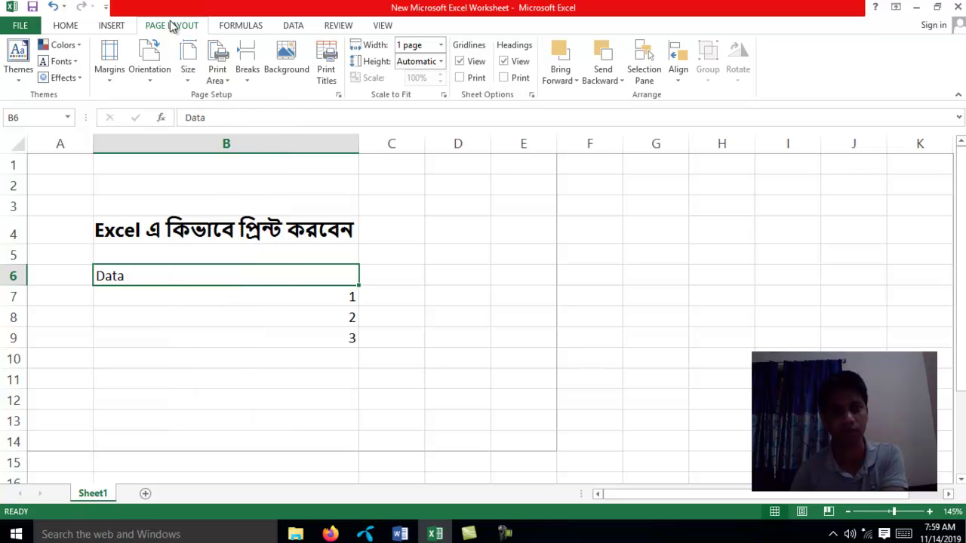
click(188, 55)
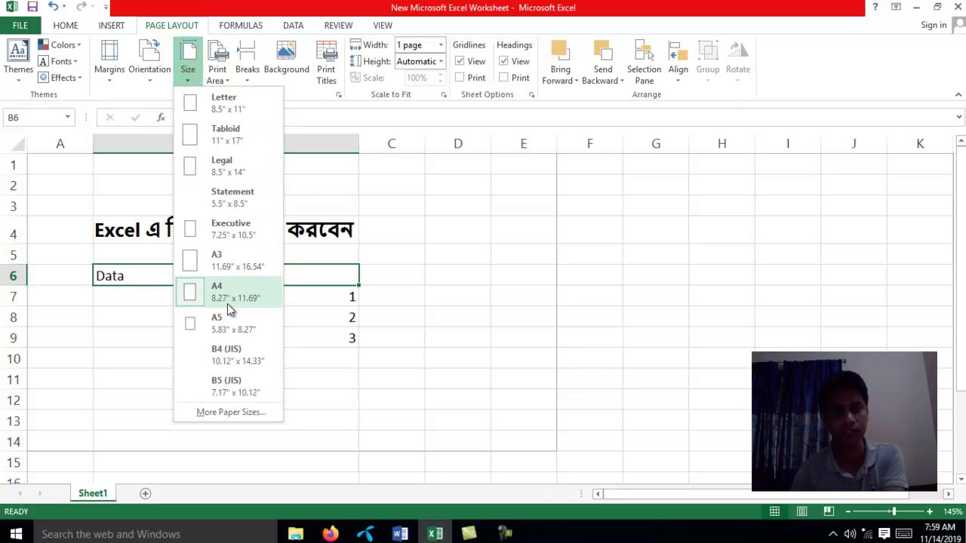
click(224, 166)
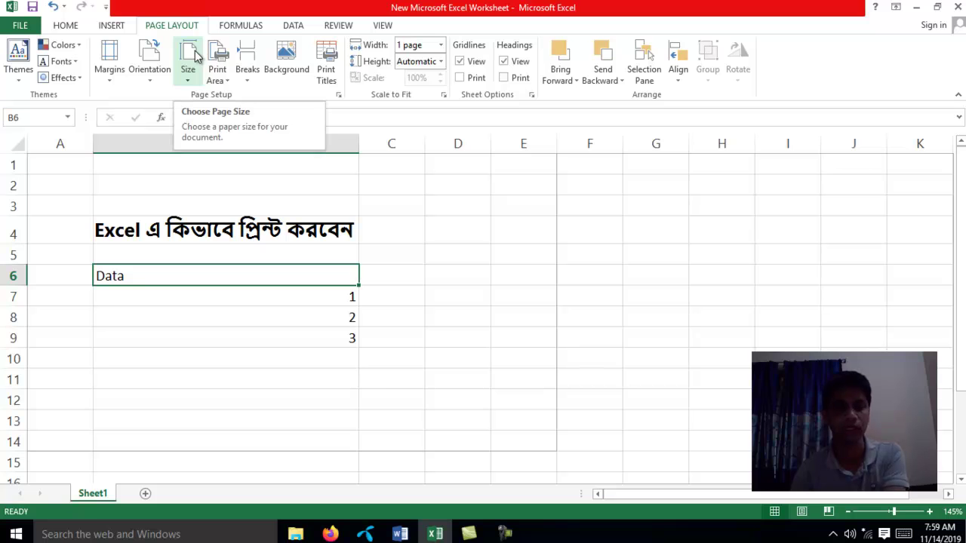
Step: Review Custom Margins and the empty Header/Footer settings in Page Setup, then close it
click(109, 58)
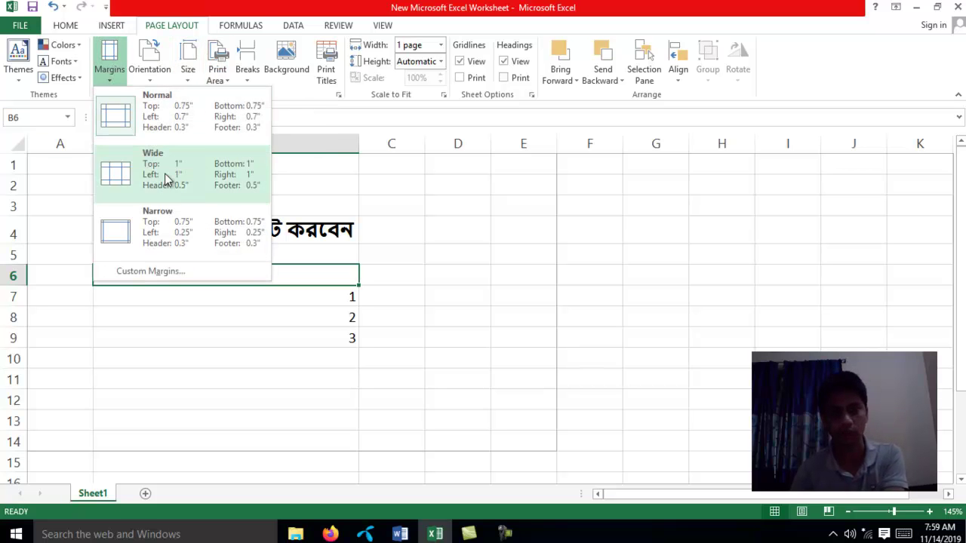
click(167, 269)
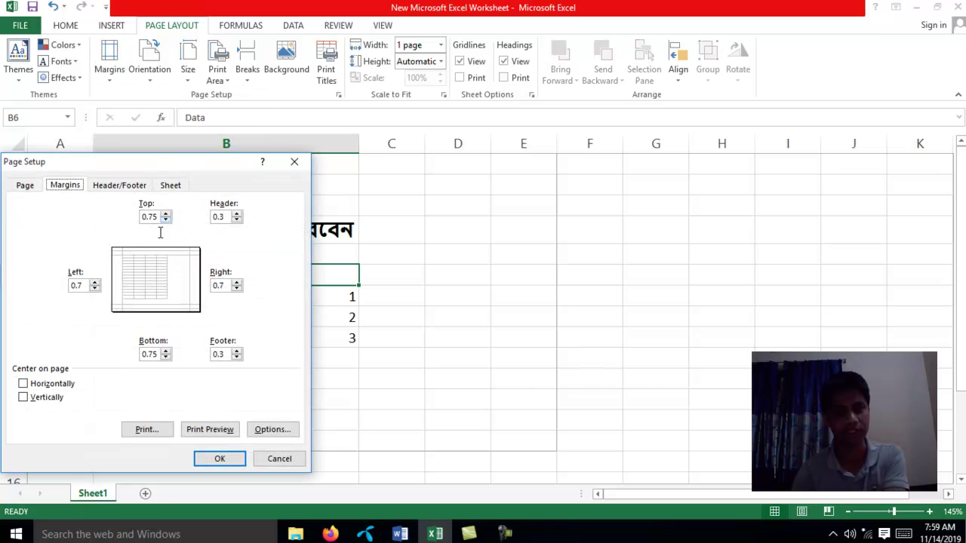
drag(153, 172, 298, 166)
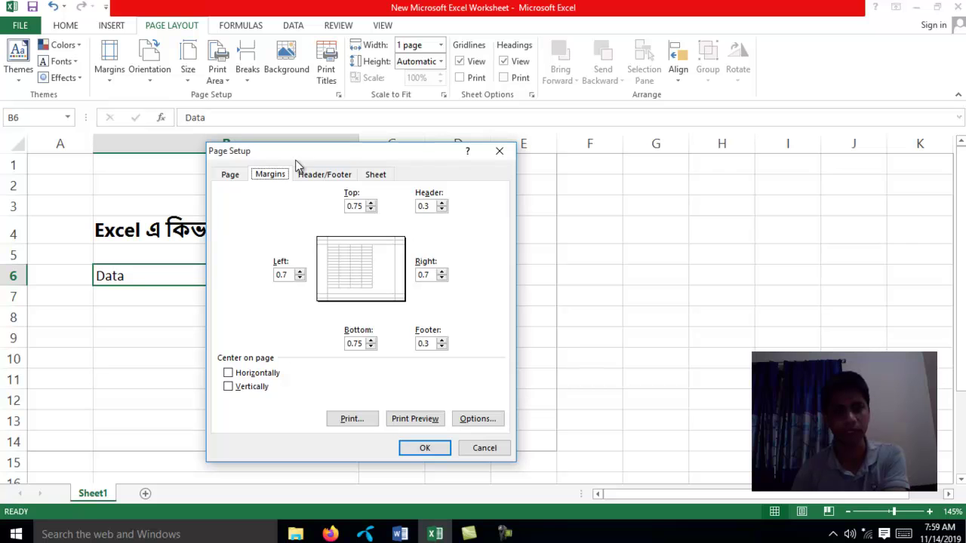
click(323, 175)
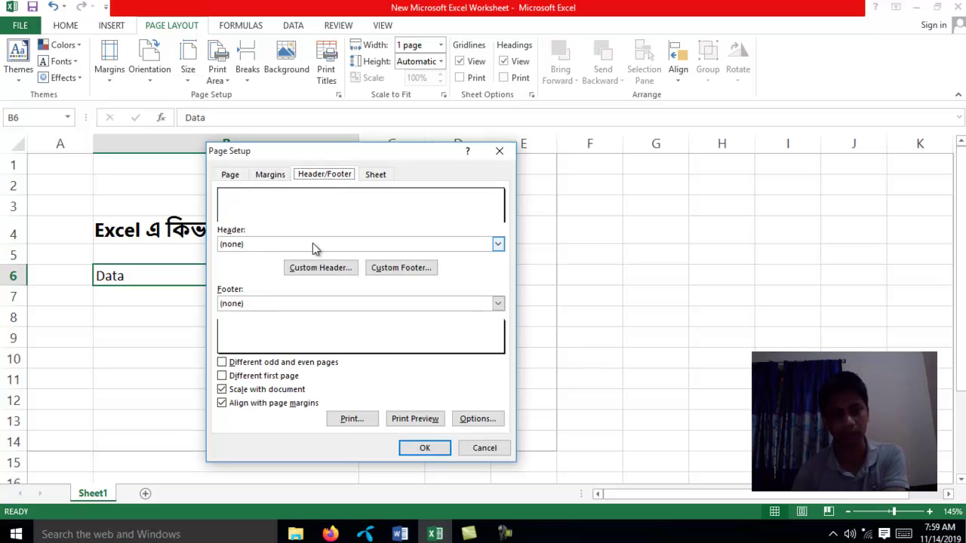
click(499, 153)
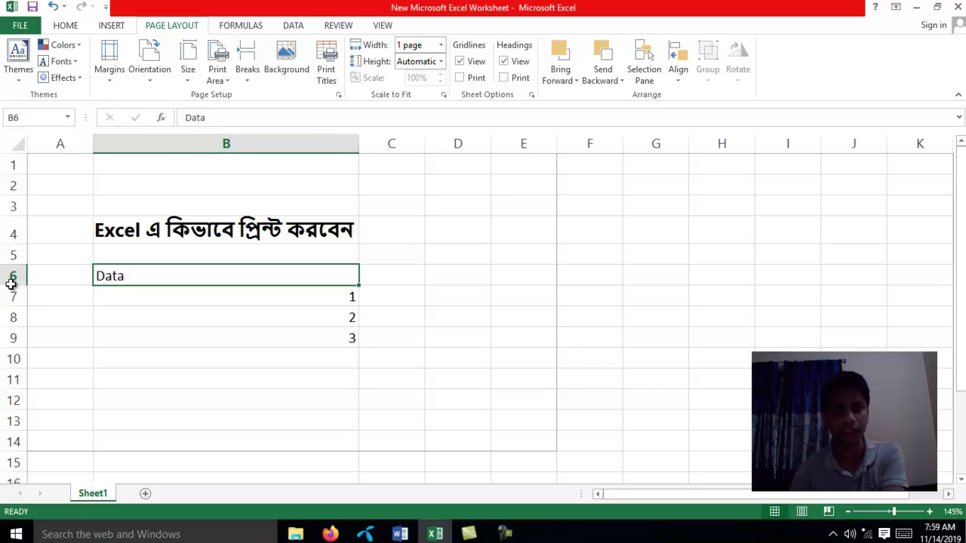
Step: Add the custom centre header 'THis is a header' in Page Setup
click(325, 66)
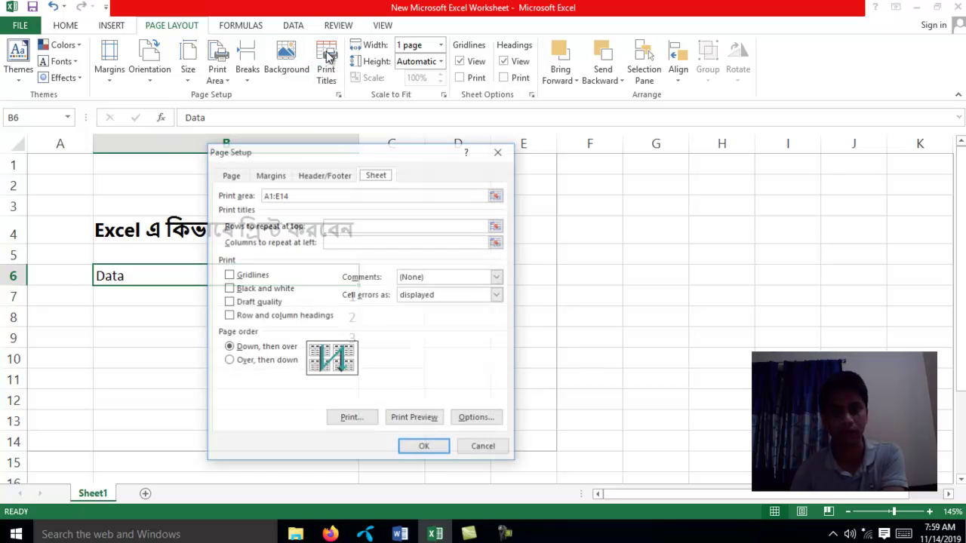
click(232, 175)
click(268, 178)
click(314, 178)
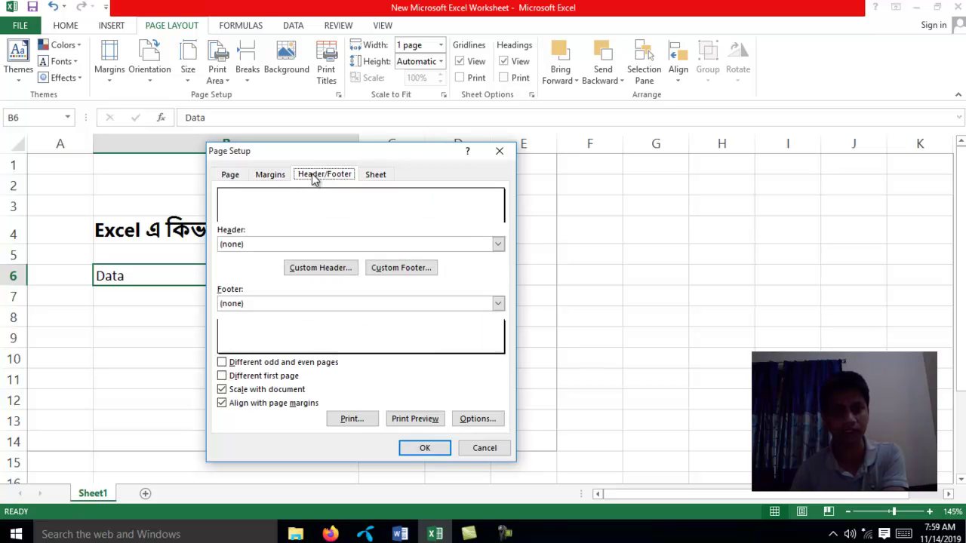
click(329, 272)
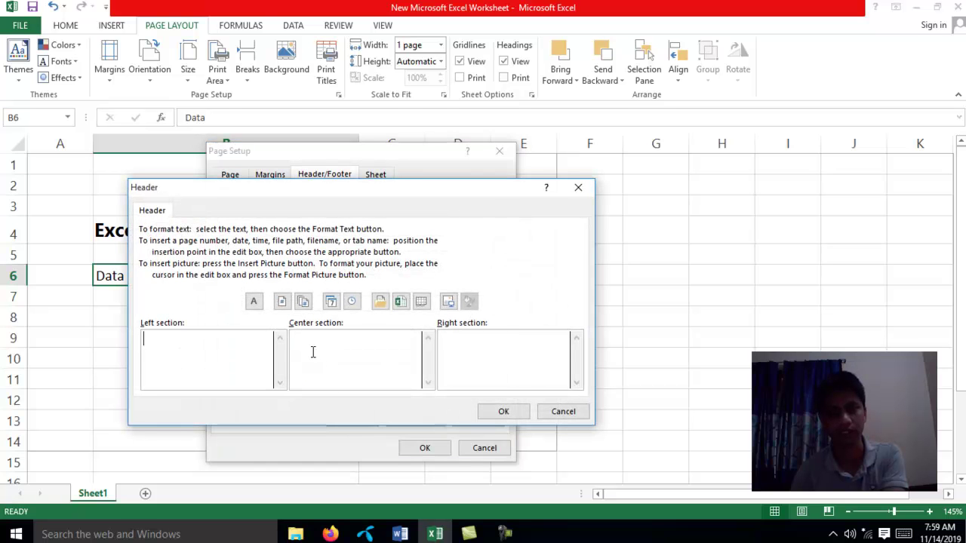
click(311, 342)
text(THis is a header)
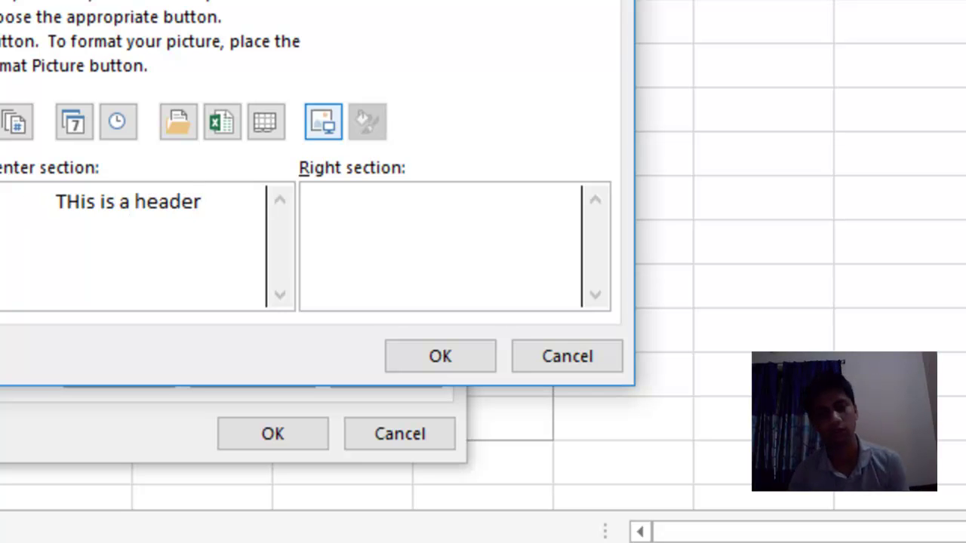
click(446, 365)
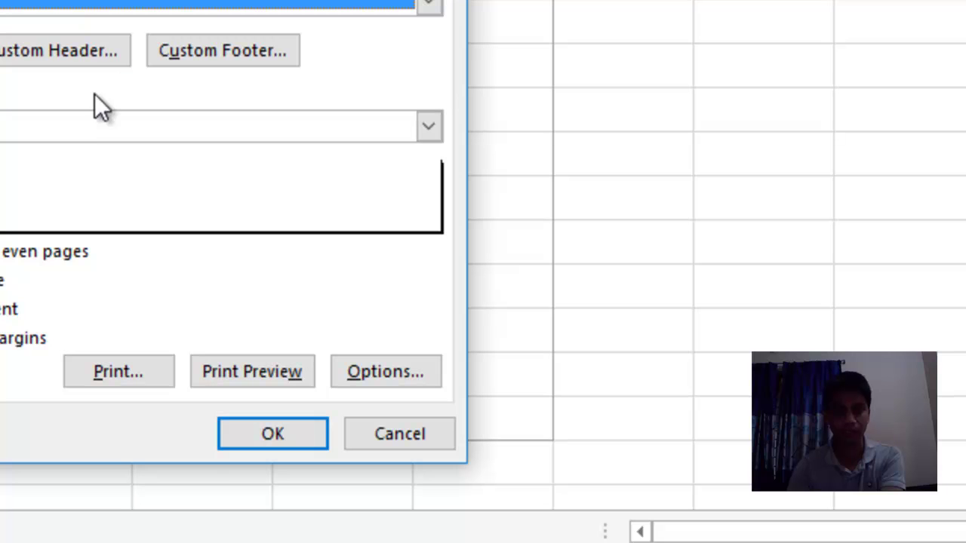
Step: Add the custom centre footer 'this a page'
click(224, 50)
click(100, 220)
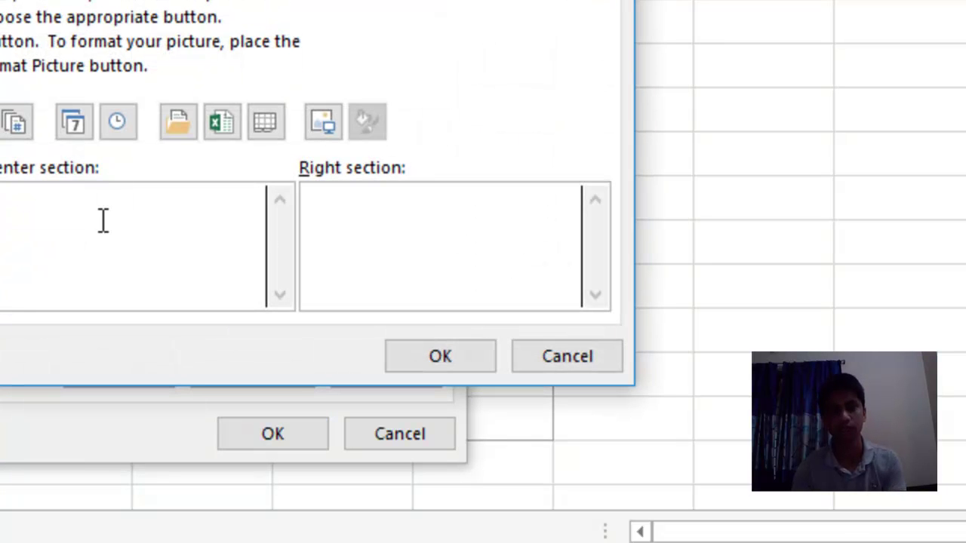
text(this a)
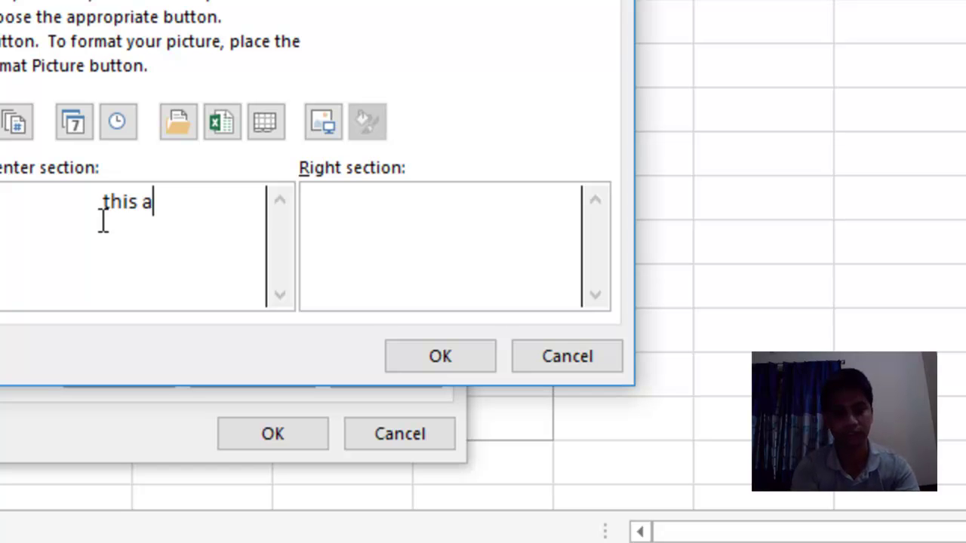
text( page)
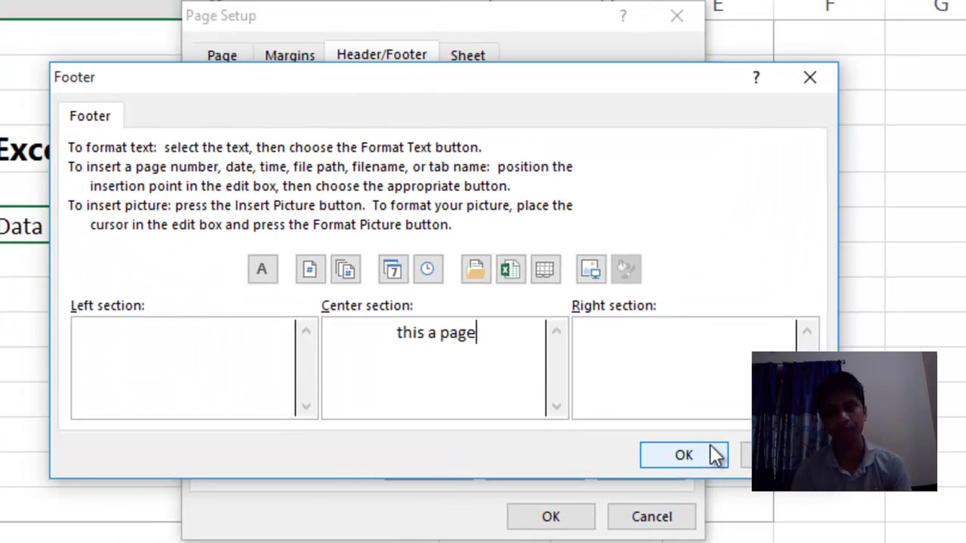
click(713, 452)
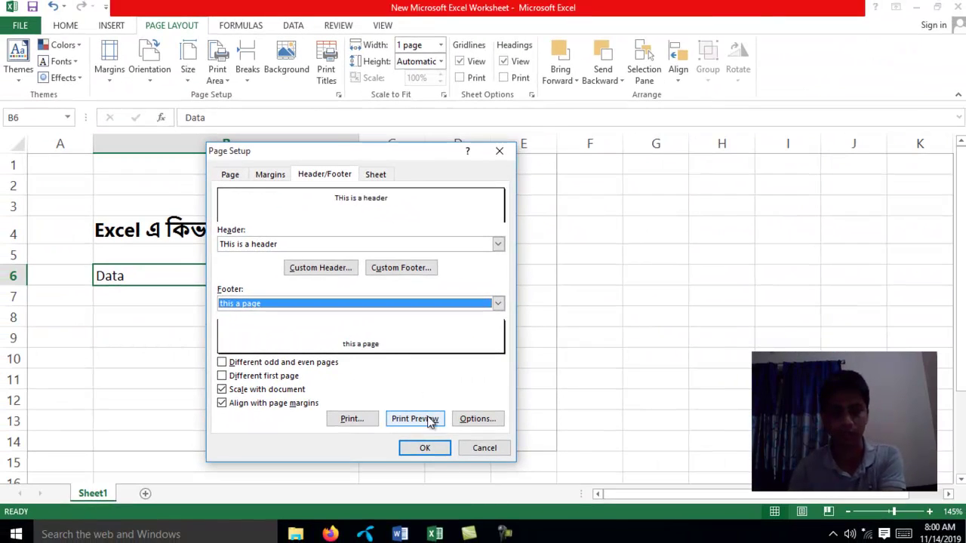
click(418, 419)
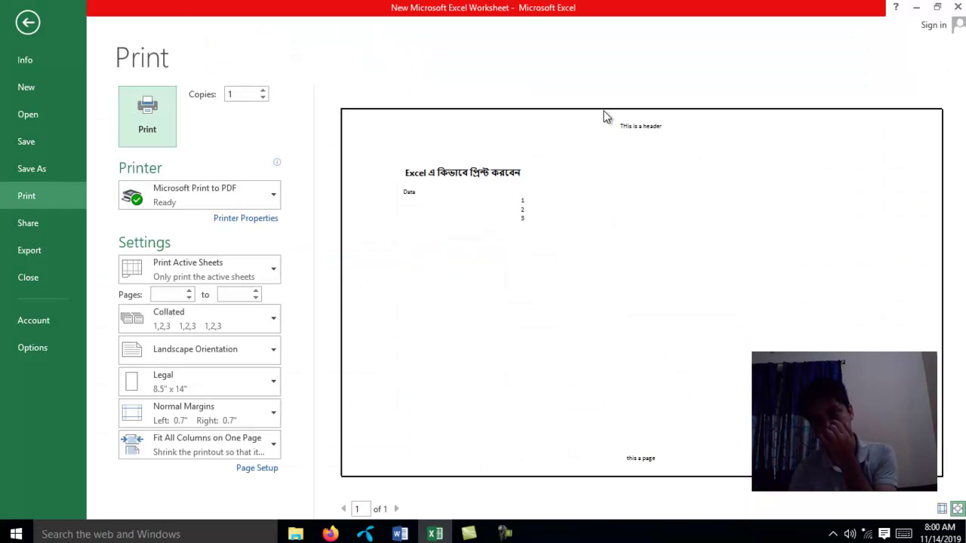
Step: Zoom the print preview in and back out to check header and footer, then return to the sheet
click(653, 420)
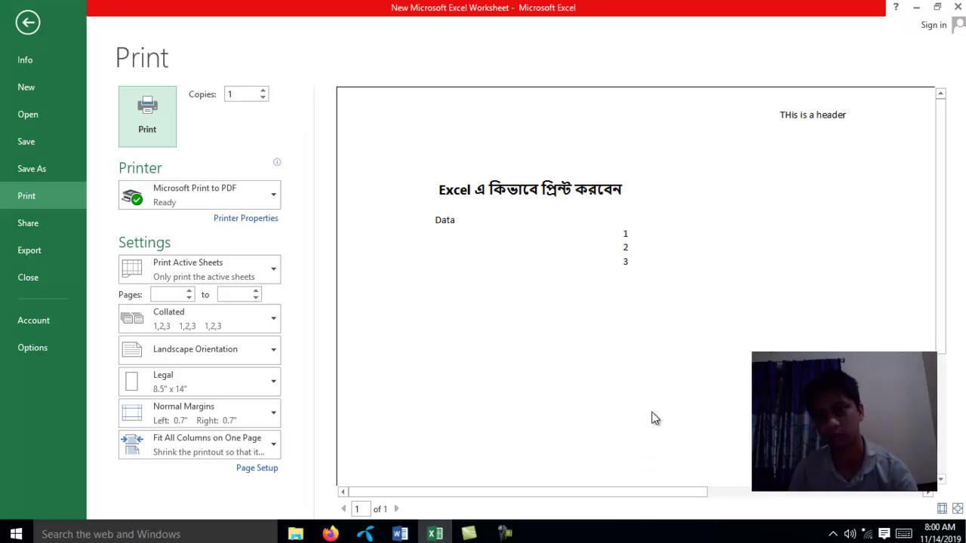
click(789, 158)
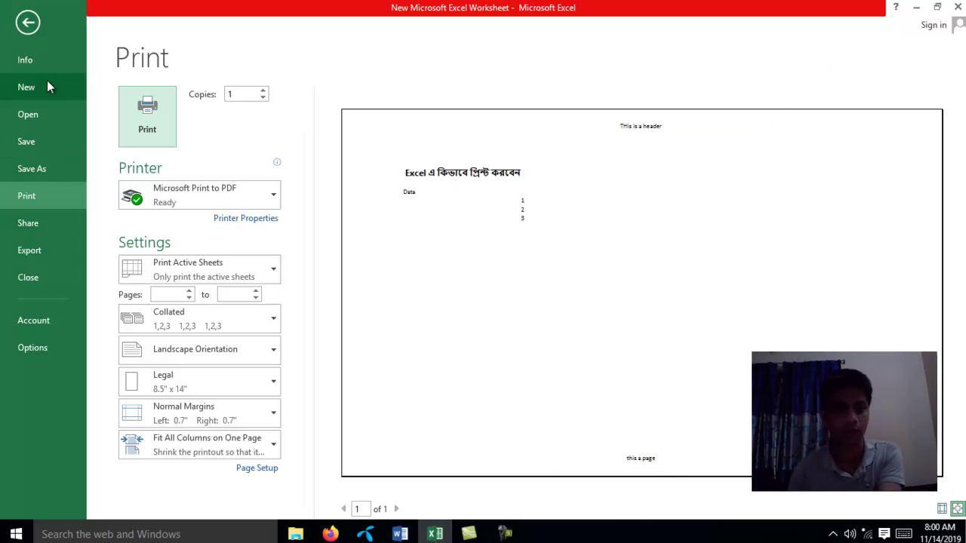
click(28, 22)
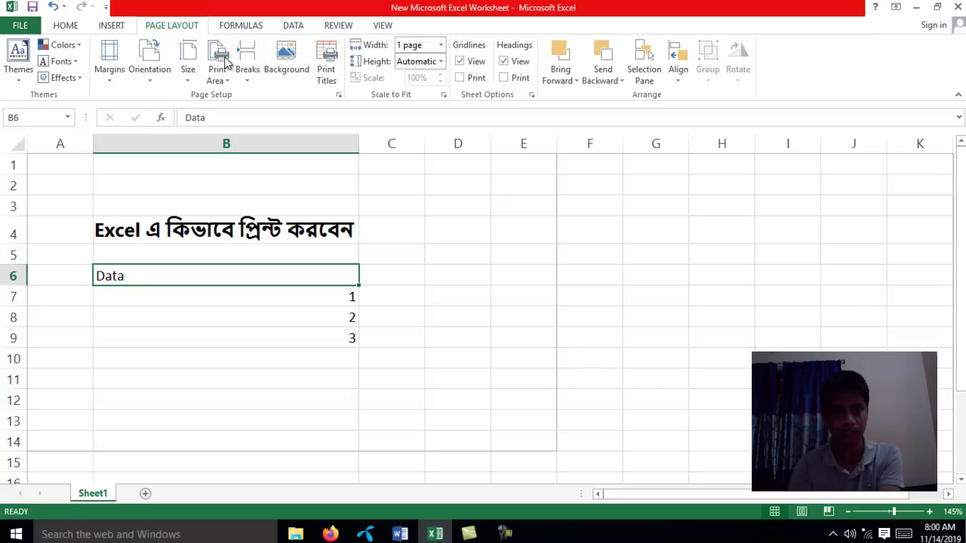
Step: Use Print Titles to repeat rows $1:$2 at the top of every printed page
drag(41, 163, 511, 181)
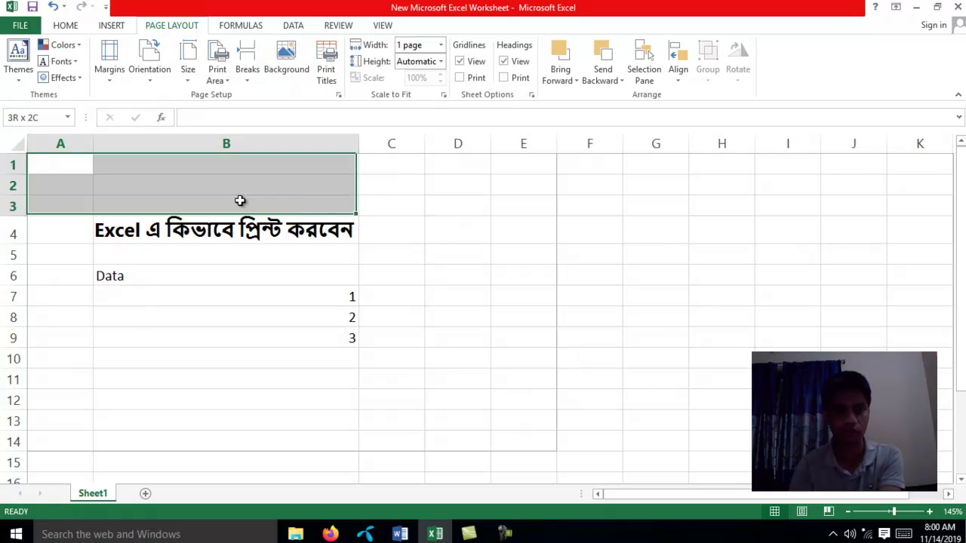
scroll(471, 423, down, 5)
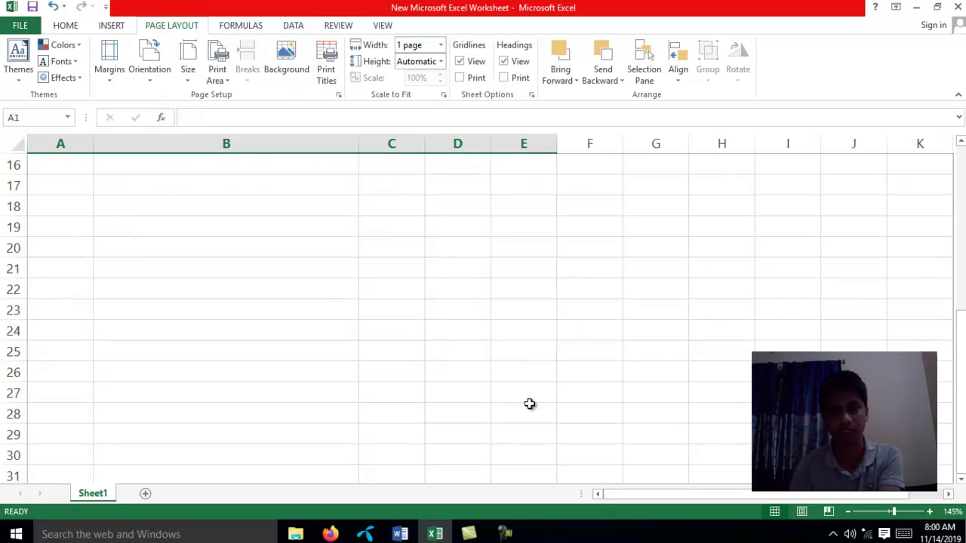
scroll(531, 403, up, 5)
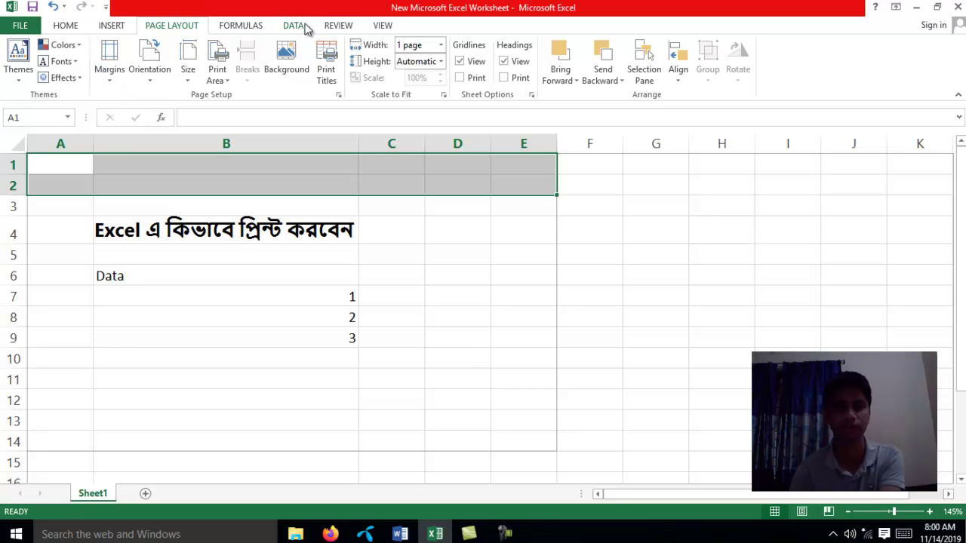
click(324, 70)
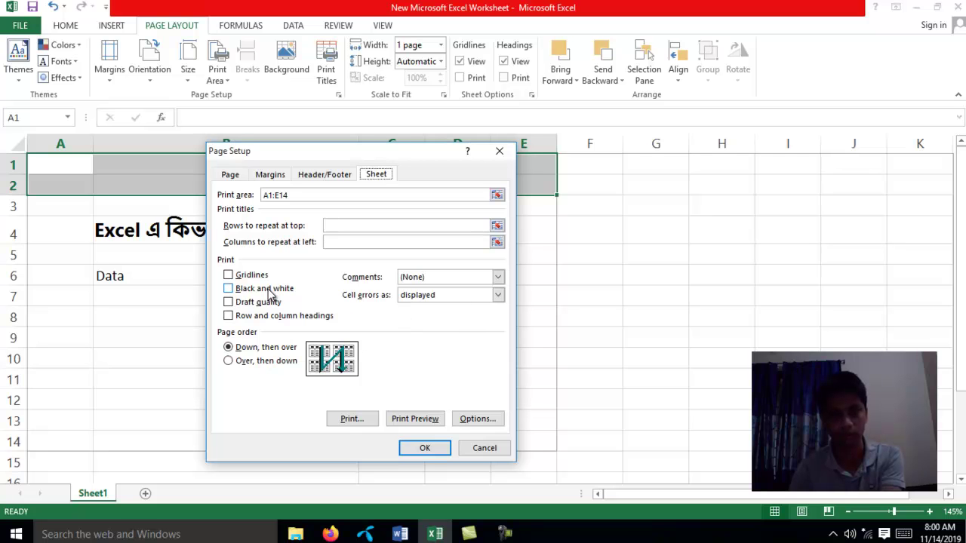
click(497, 226)
drag(76, 162, 141, 188)
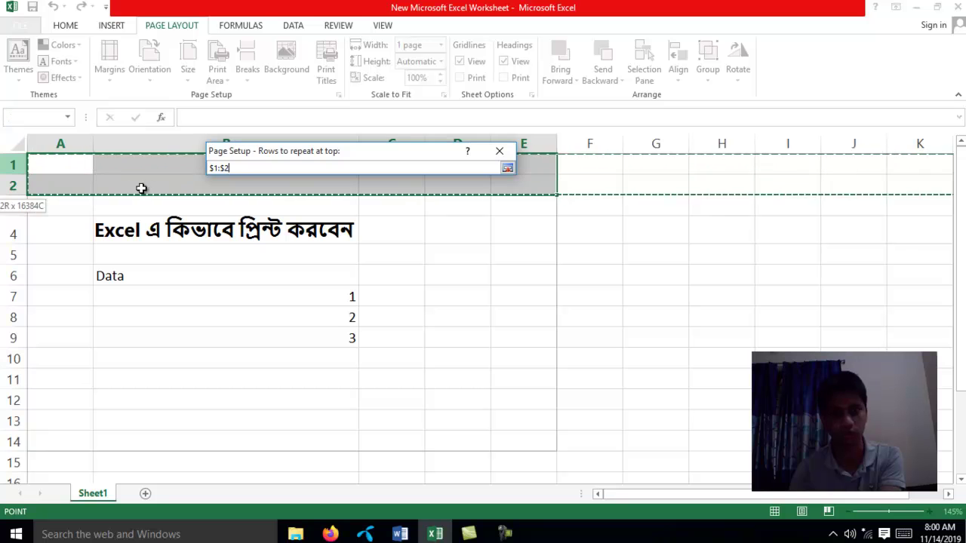
click(507, 168)
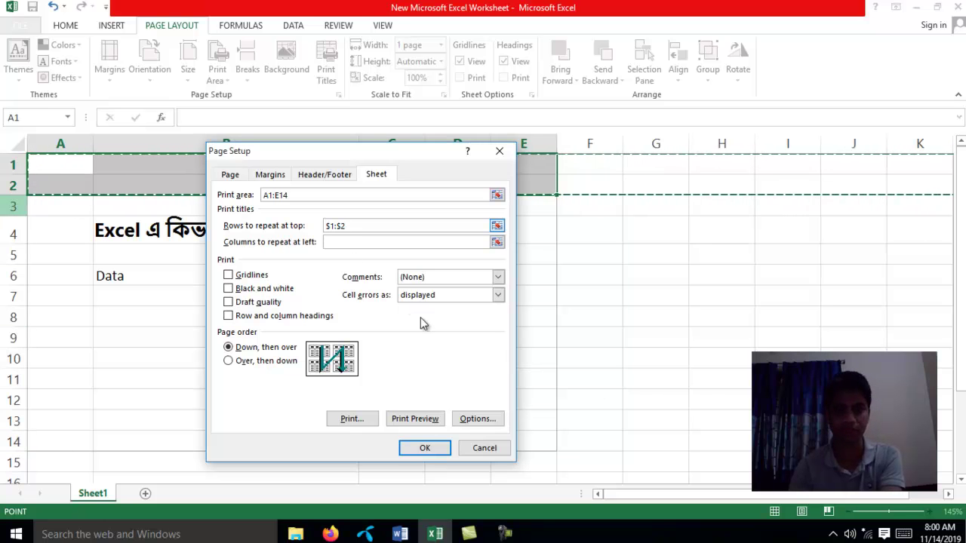
click(425, 448)
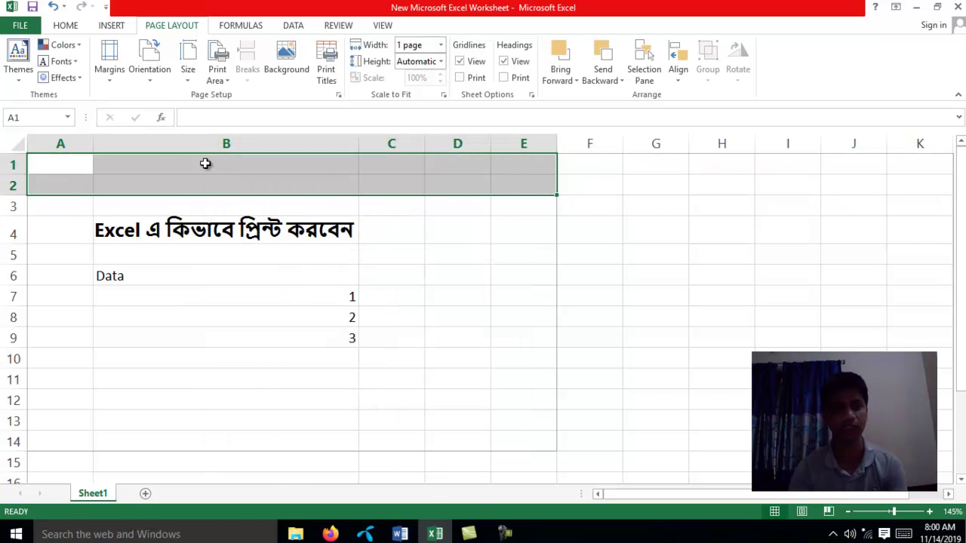
Step: Enter 'this is a test page' in cell B1, then select the top rows and scroll to check it
click(224, 170)
text(his is a)
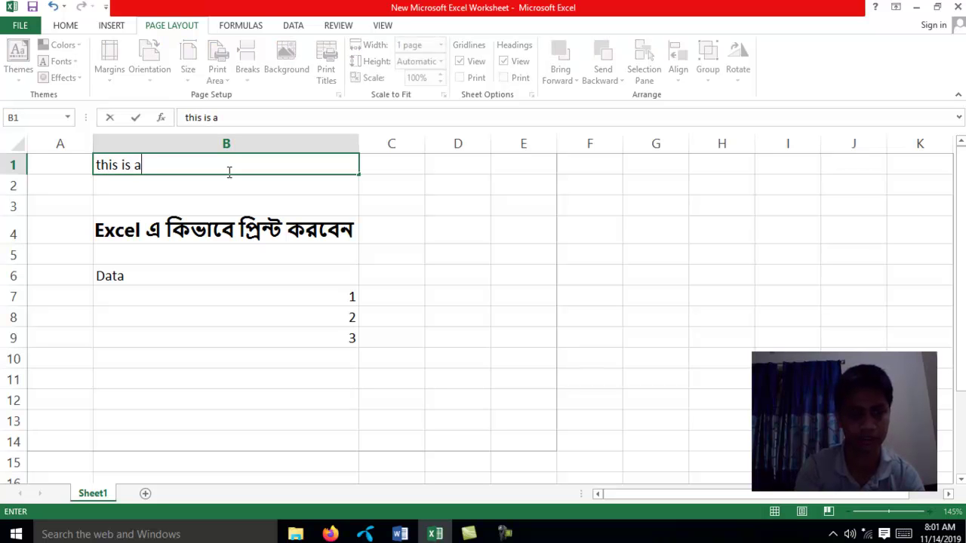
text(tes)
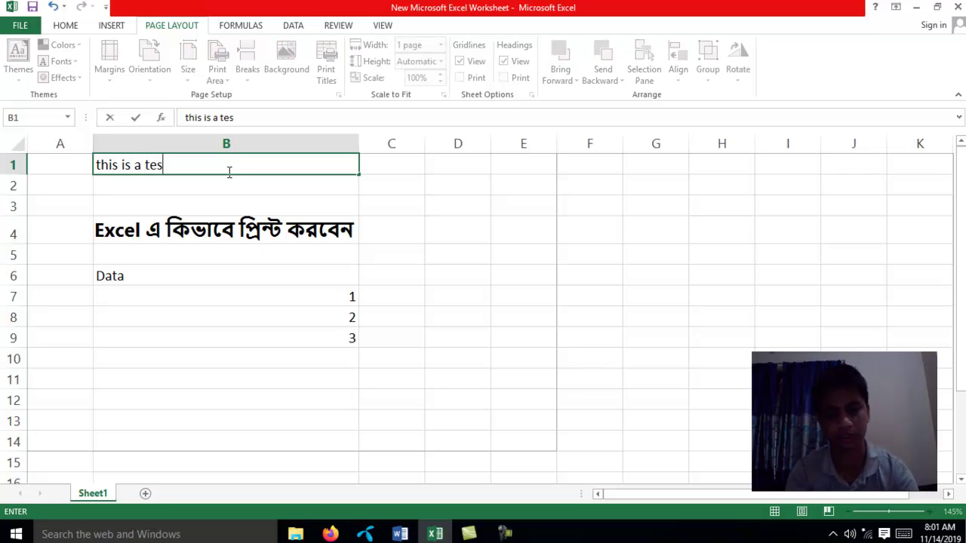
text(t page)
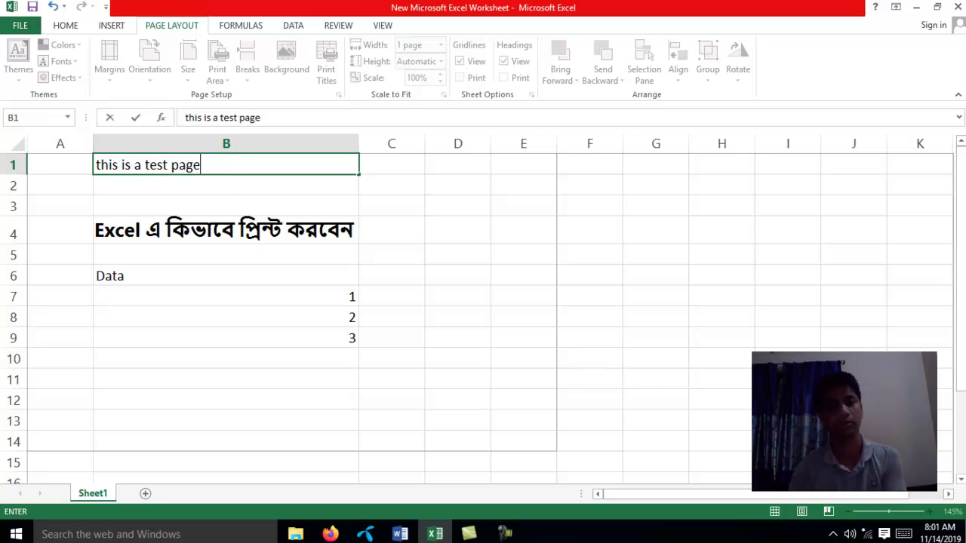
click(344, 235)
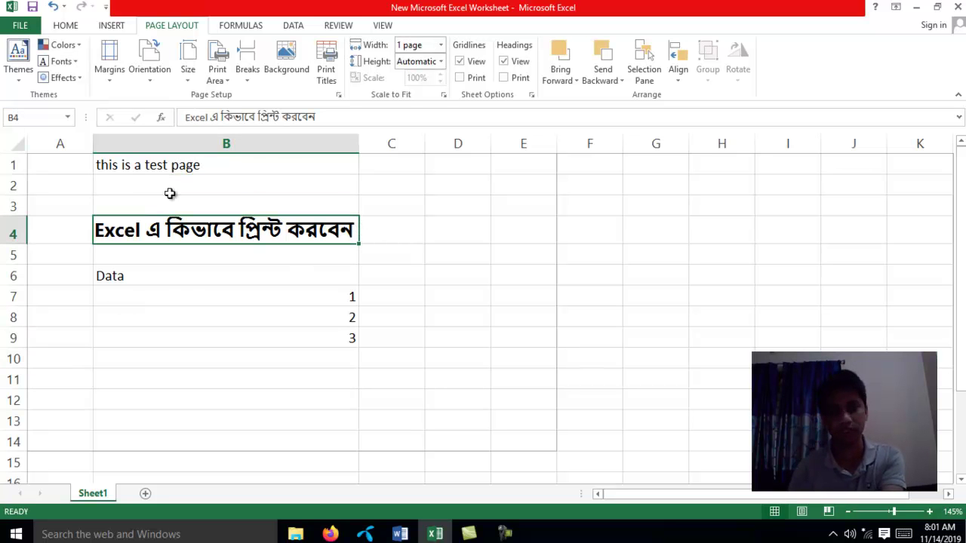
drag(46, 165, 505, 194)
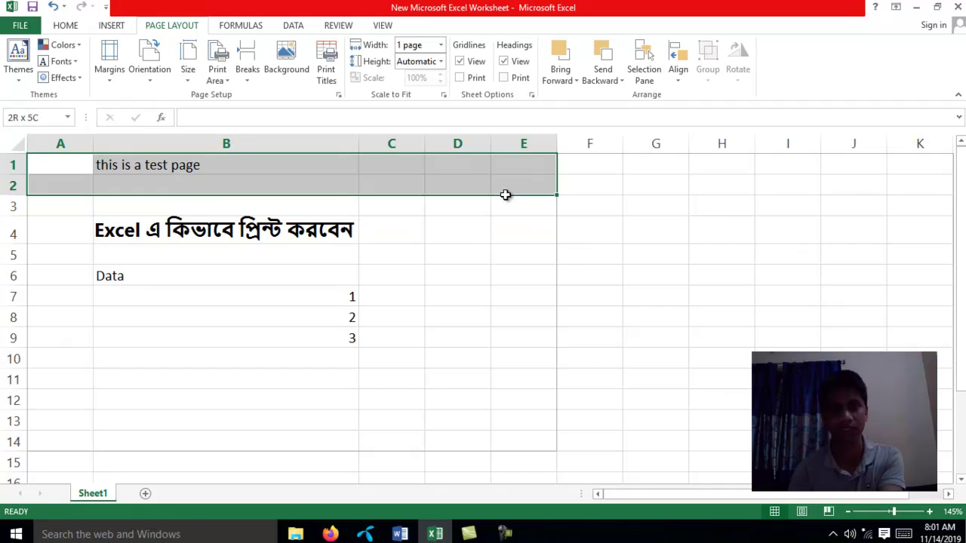
scroll(373, 322, down, 1)
scroll(373, 322, down, 10)
scroll(345, 388, down, 4)
scroll(344, 388, up, 12)
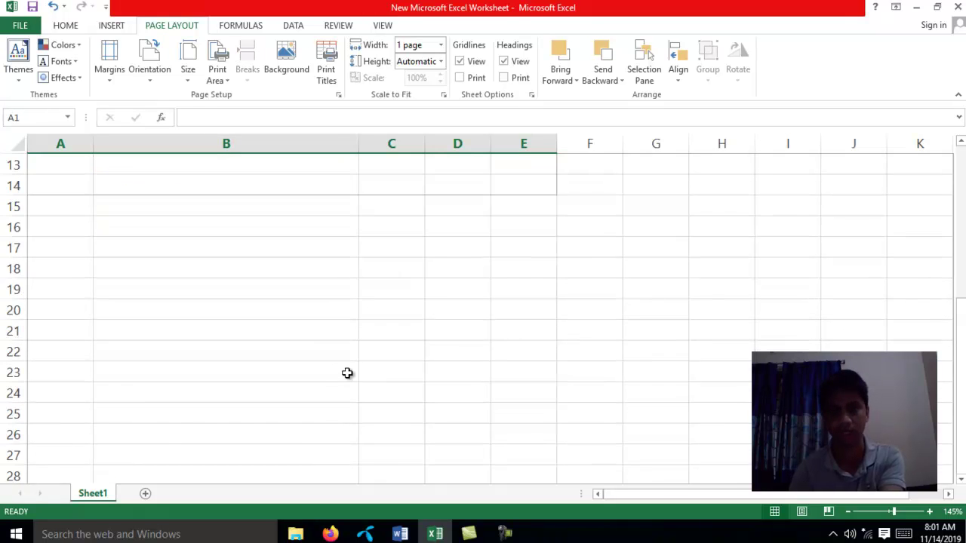
scroll(344, 373, up, 4)
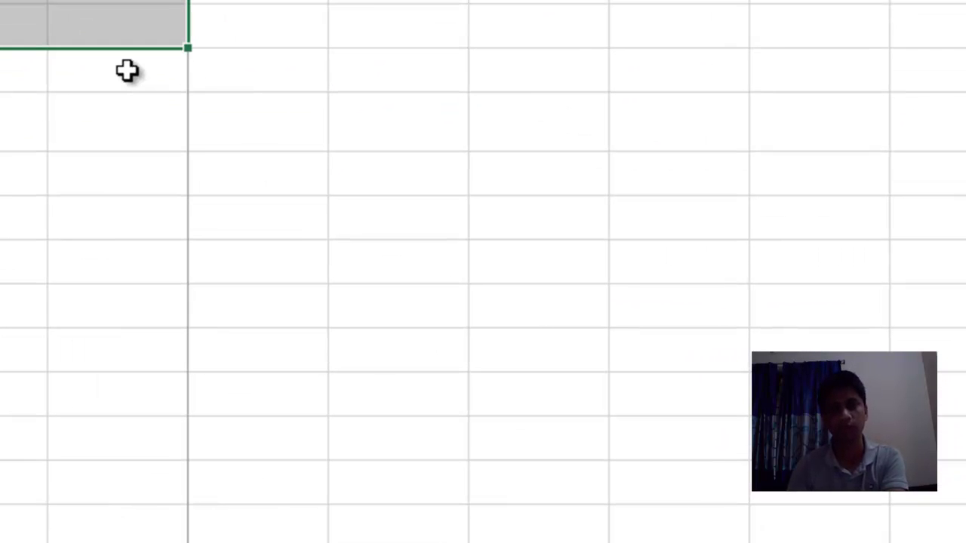
click(127, 71)
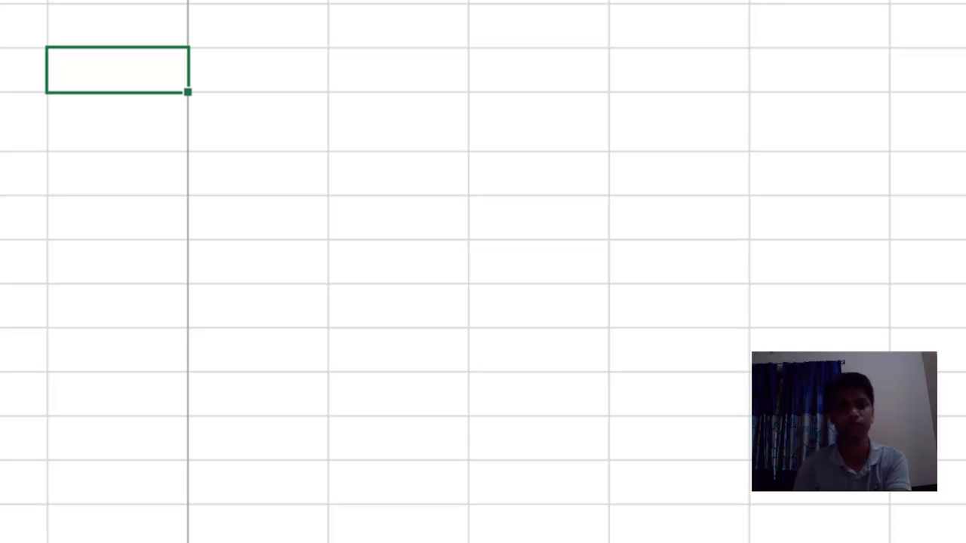